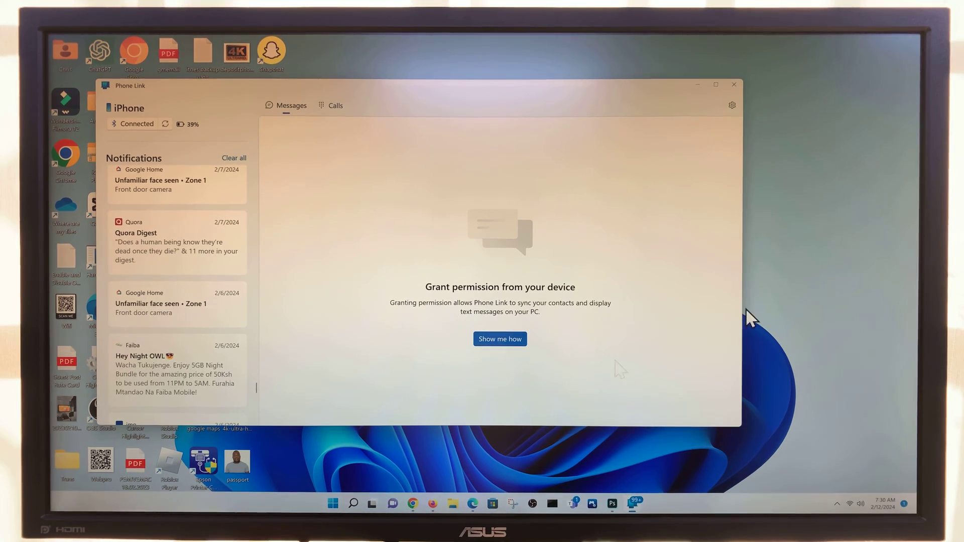
Step: Choose Remove on the iPhone card in Phone Link's Devices settings
{"action": "left_click", "coordinate": [732, 105]}
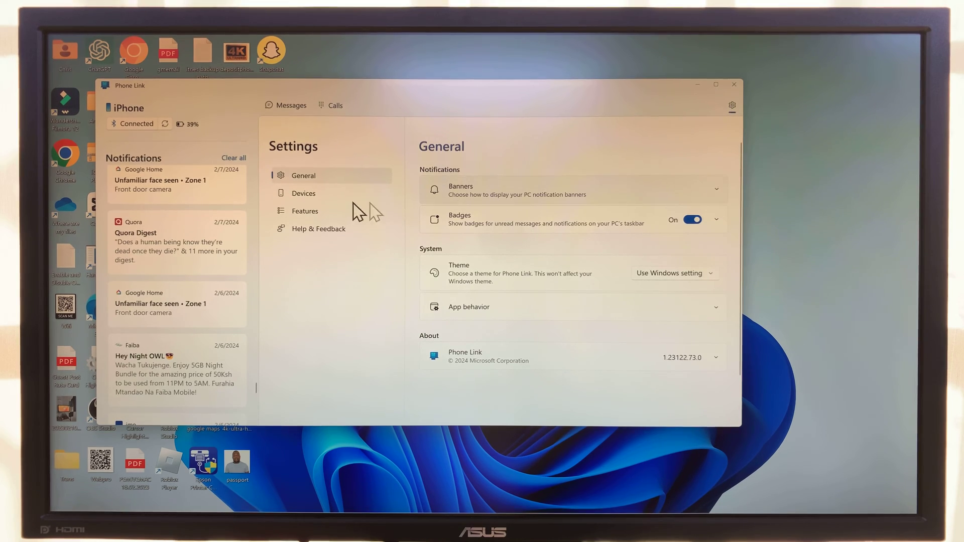
{"action": "left_click", "coordinate": [330, 207]}
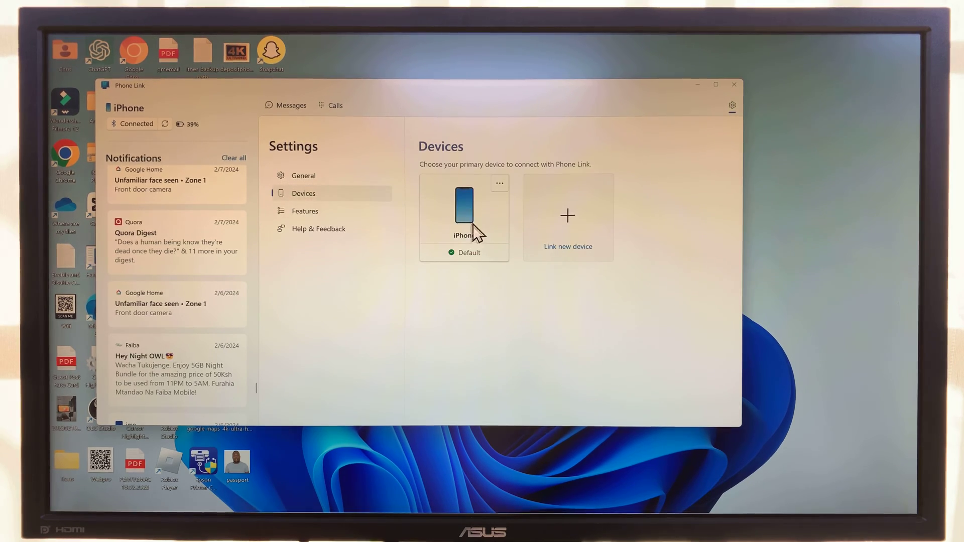
{"action": "left_click", "coordinate": [501, 185]}
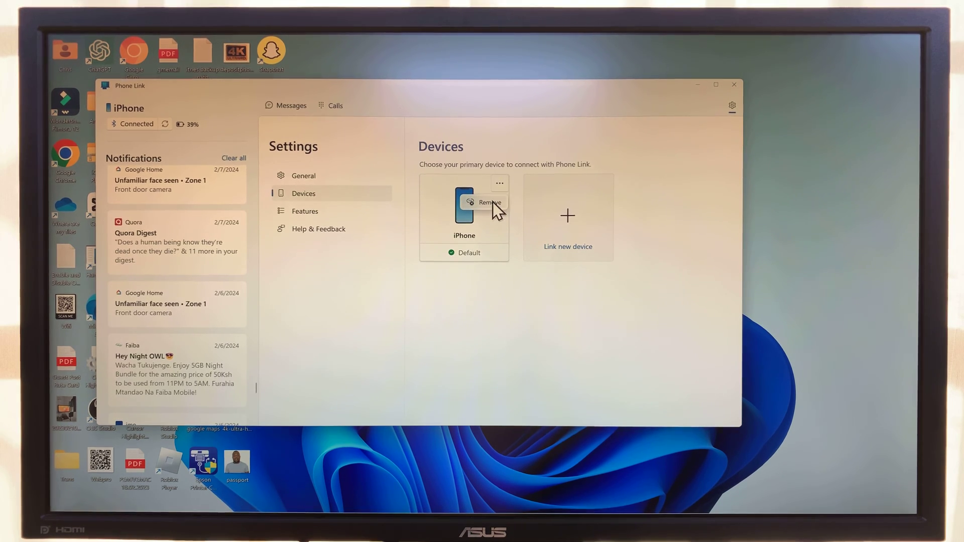
{"action": "left_click", "coordinate": [493, 203]}
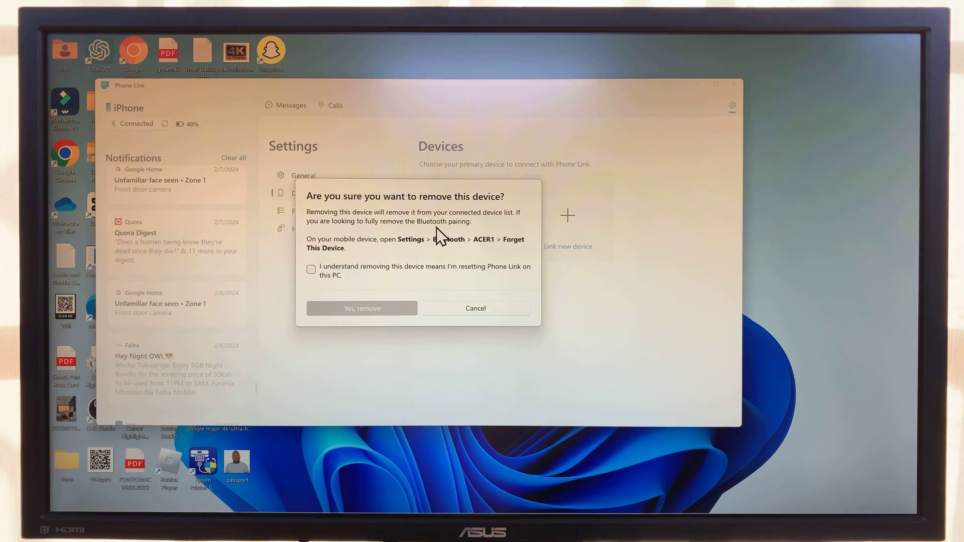
Step: Tick the 'I understand removing this device' checkbox and confirm with 'Yes, remove'
{"action": "left_click", "coordinate": [311, 269]}
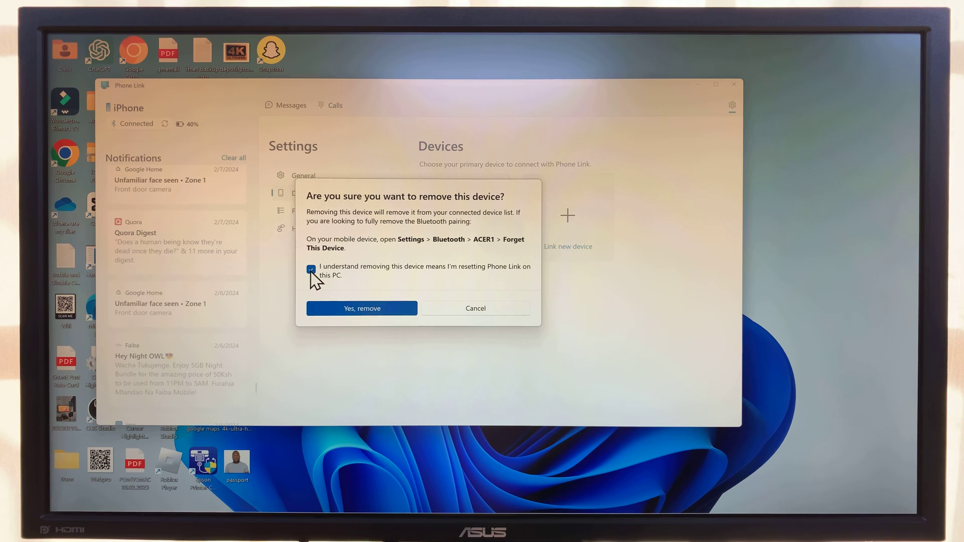
{"action": "left_click", "coordinate": [369, 310]}
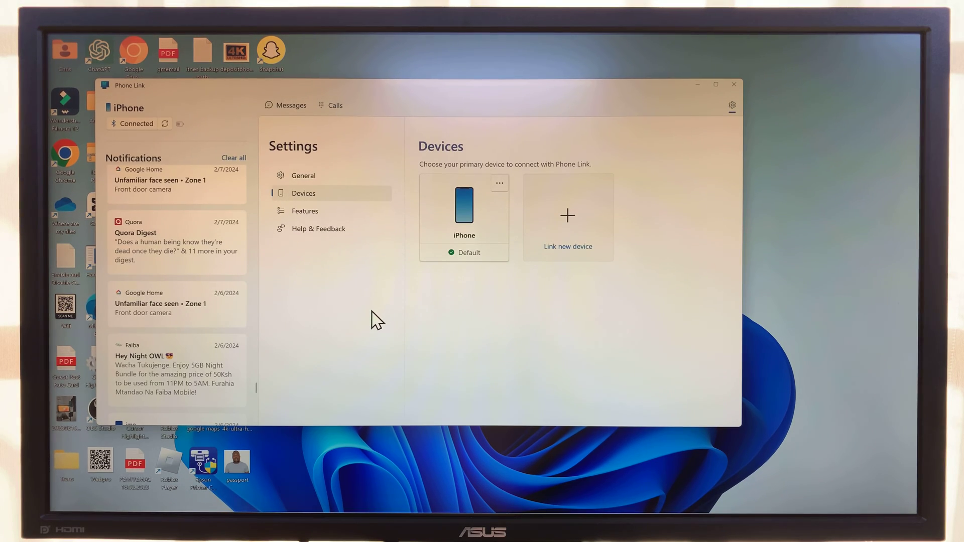